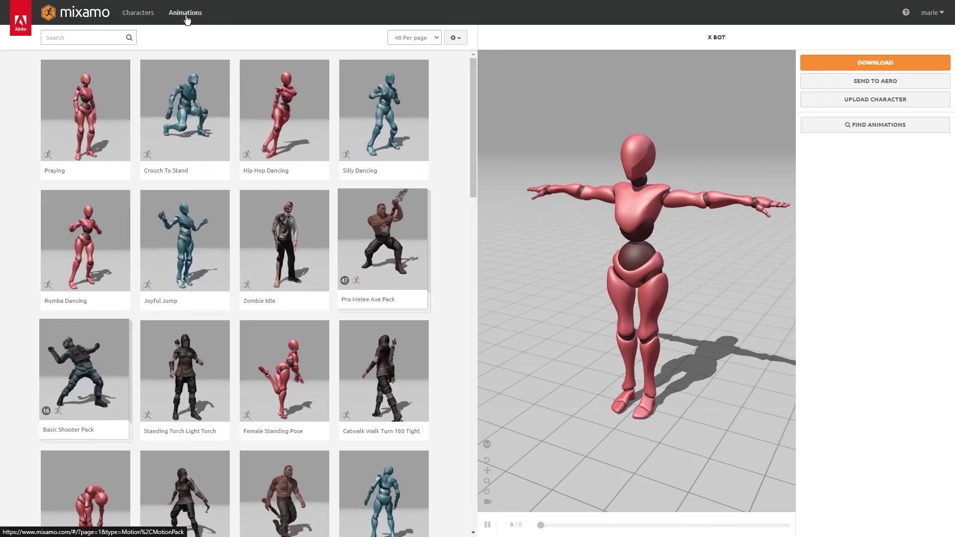
Browse the character library to its second page and load the Y Bot character
click(141, 17)
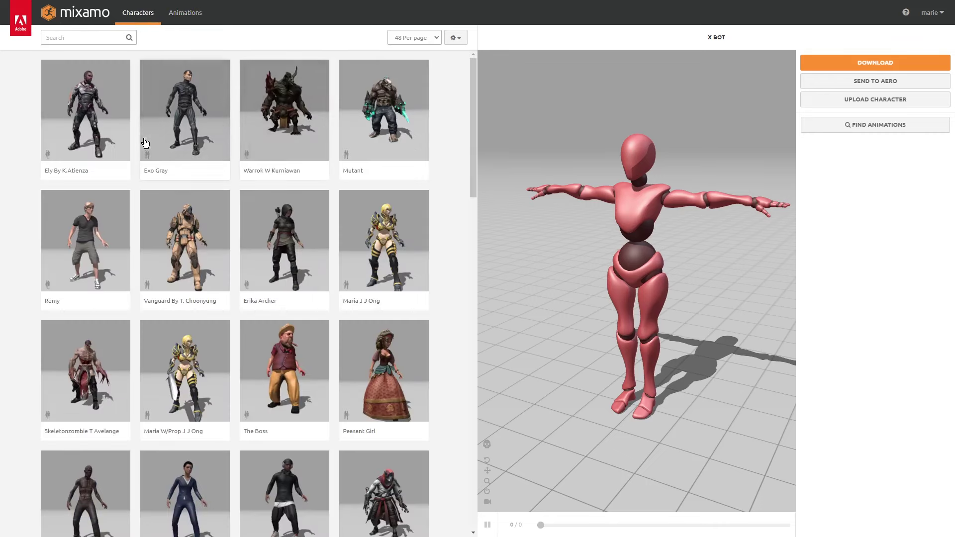
scroll(380, 303, down, 5)
scroll(375, 305, down, 14)
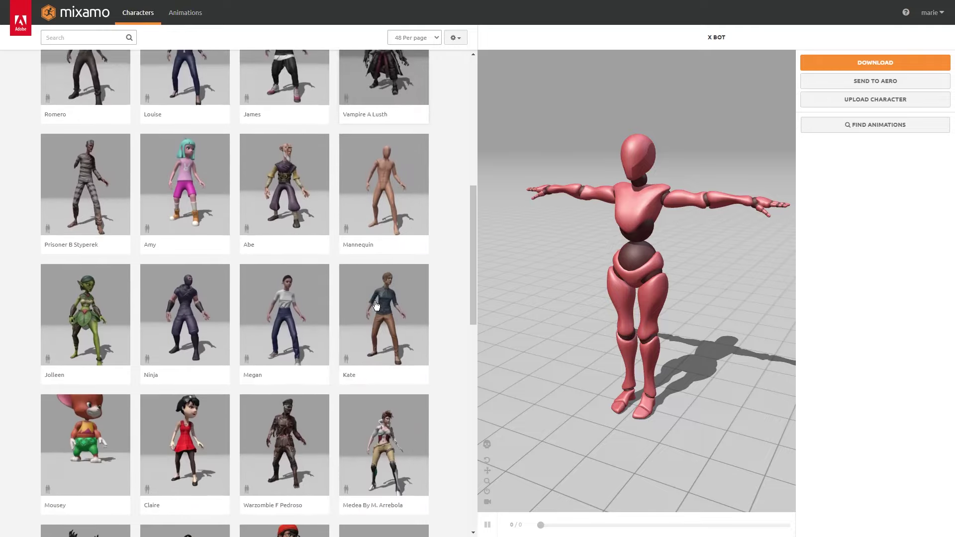
scroll(272, 211, down, 4)
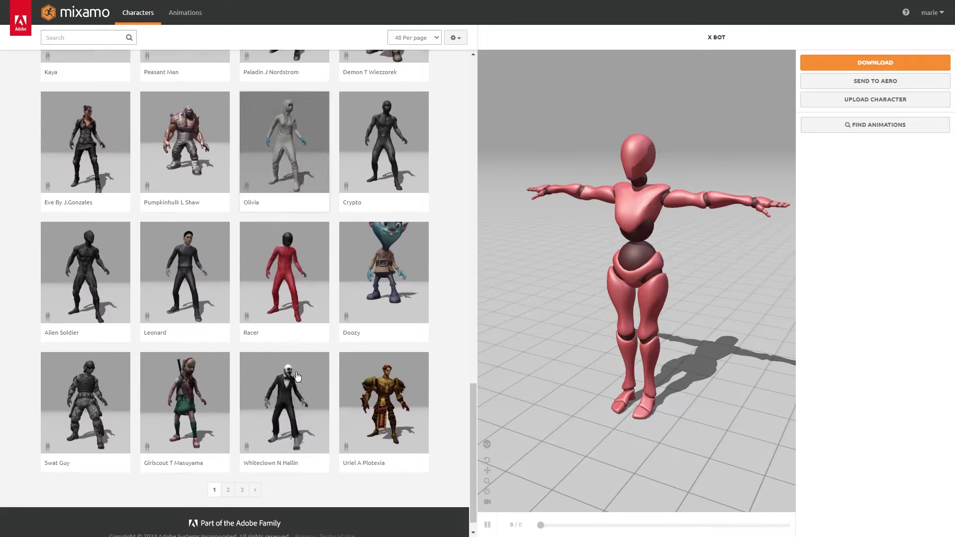
click(229, 470)
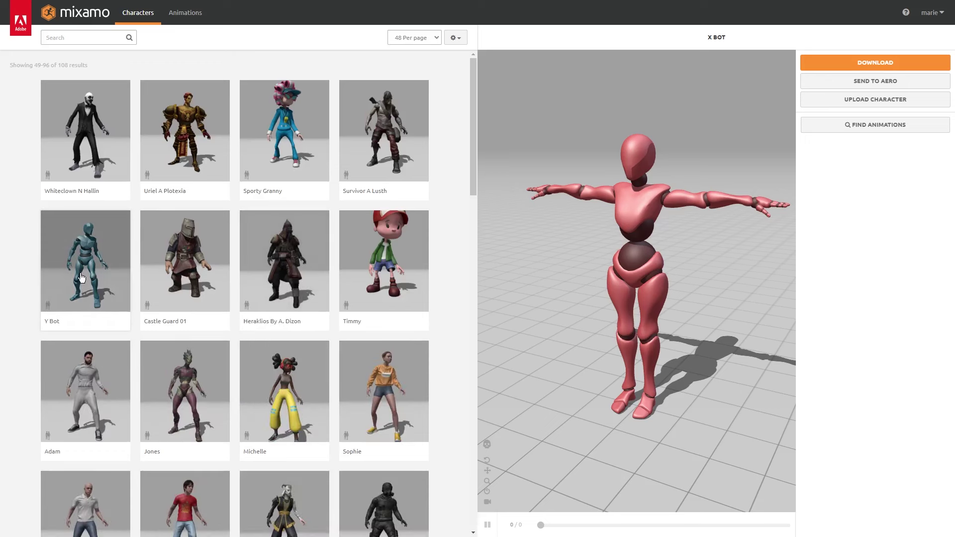
click(86, 269)
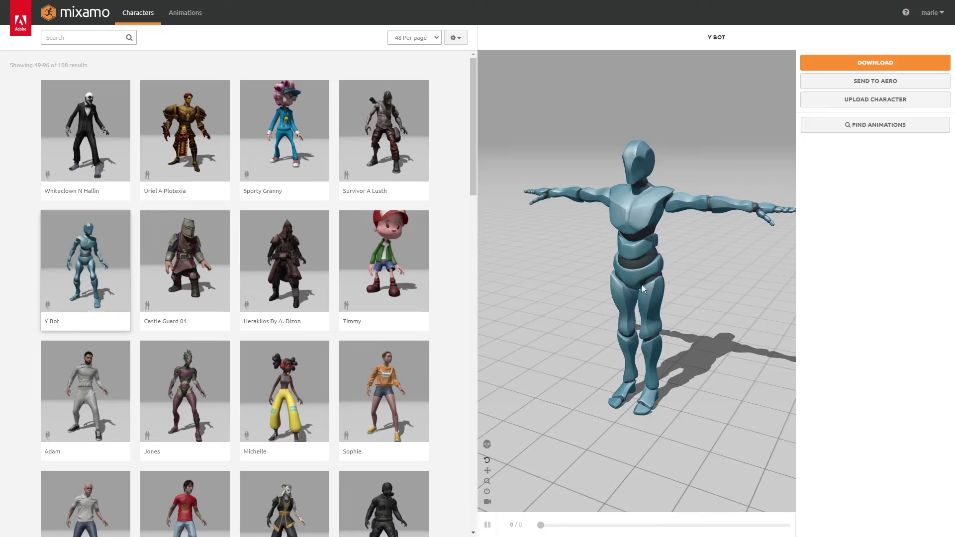
Inspect the Y Bot model in the preview by orbiting, panning and zooming around it
mouse_move(631, 303)
mouse_down()
mouse_move(639, 310)
mouse_move(654, 270)
mouse_move(616, 307)
mouse_move(654, 291)
mouse_move(623, 309)
mouse_move(639, 307)
mouse_up()
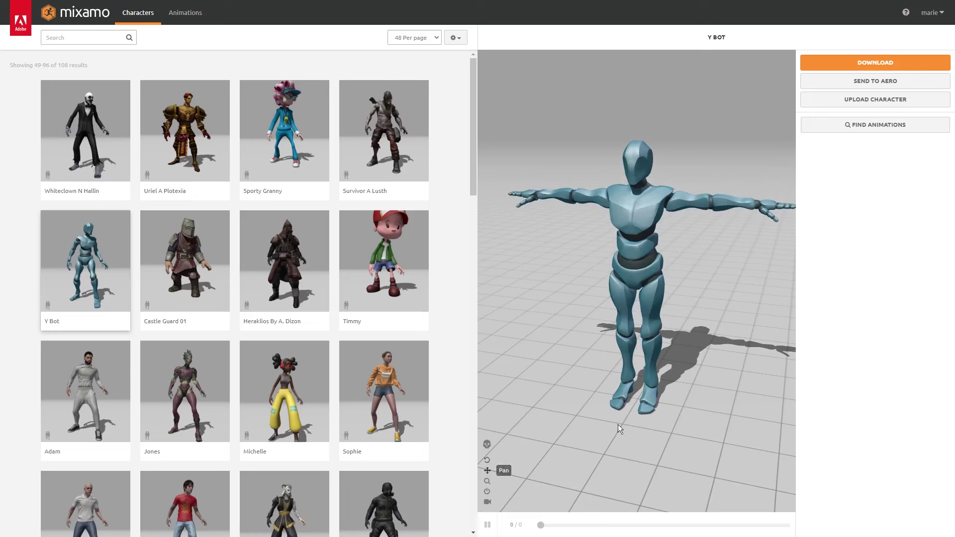
drag(618, 425, 628, 357)
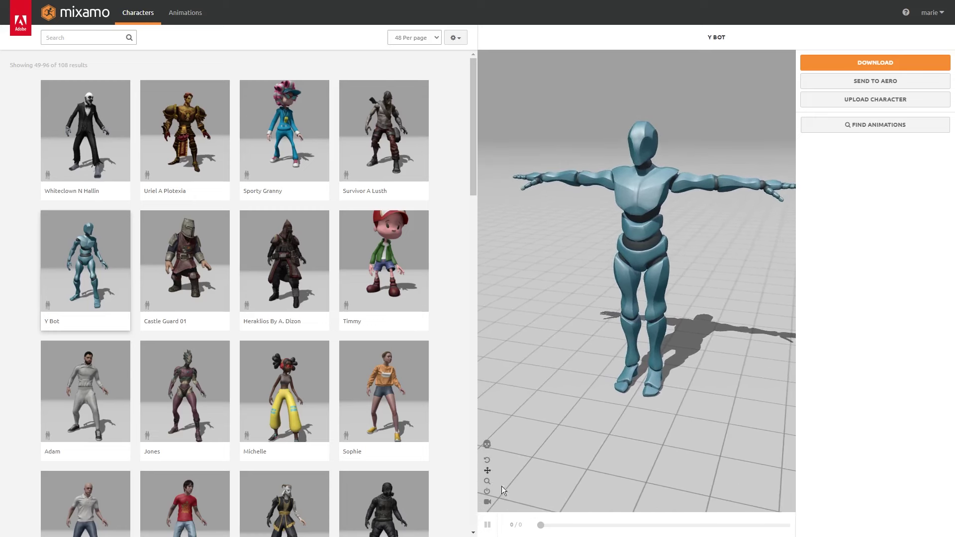
click(487, 481)
scroll(682, 414, up, 3)
scroll(680, 414, down, 3)
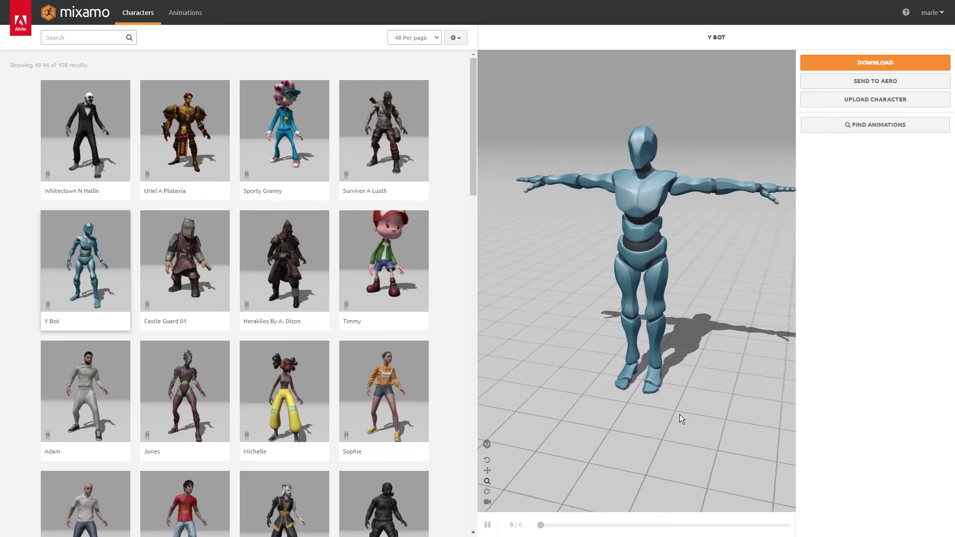
click(486, 462)
mouse_move(604, 384)
mouse_down()
mouse_move(676, 371)
mouse_move(623, 357)
mouse_move(600, 374)
mouse_up()
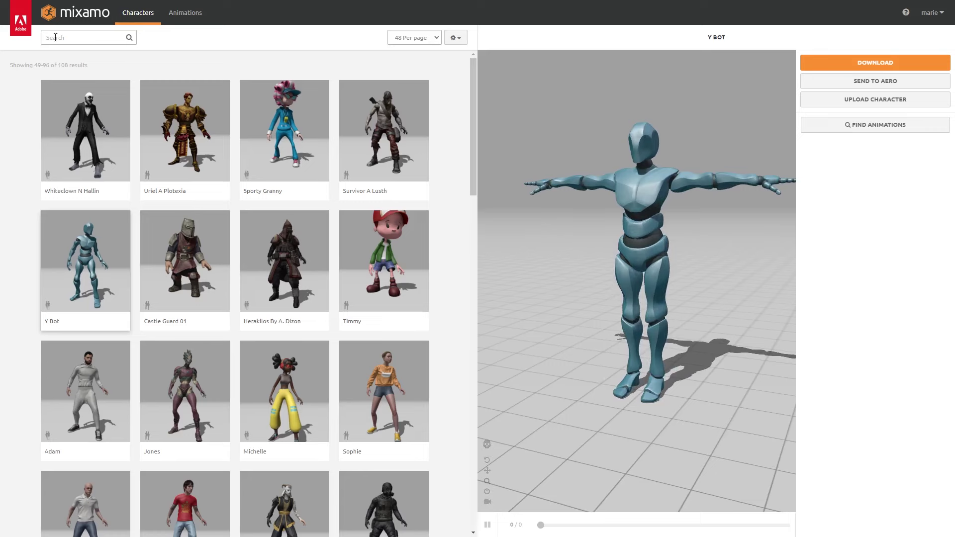
Find the Capoeira animation in the animation library and apply it to the Y Bot
click(192, 15)
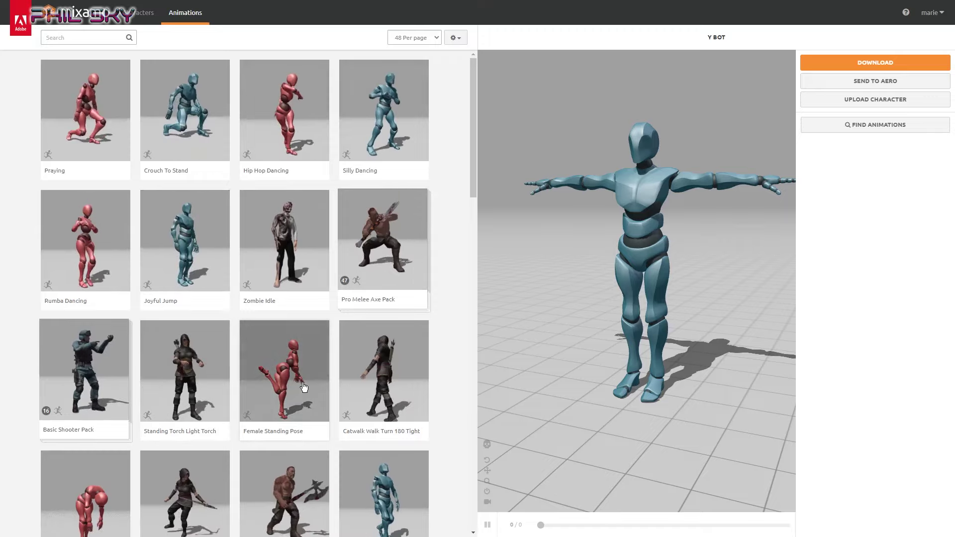
scroll(309, 383, down, 6)
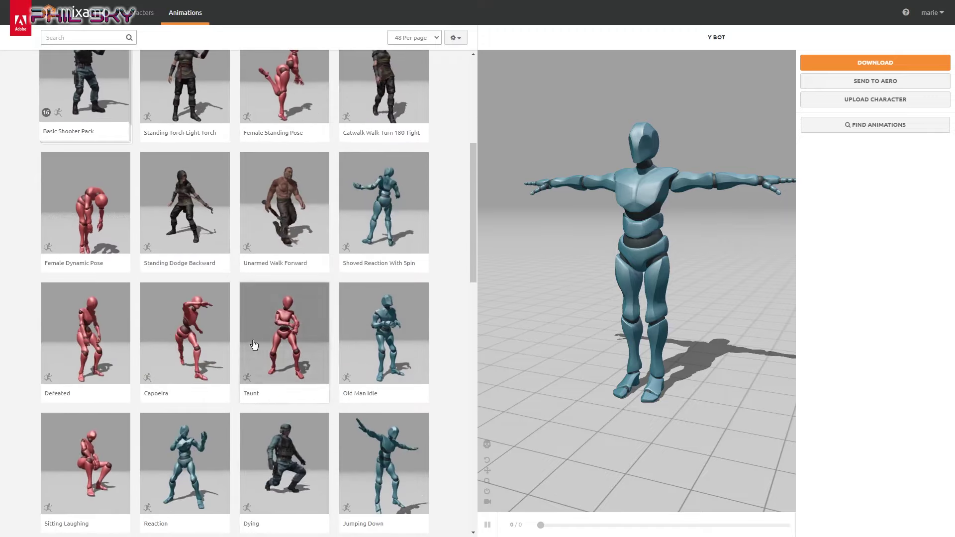
click(199, 346)
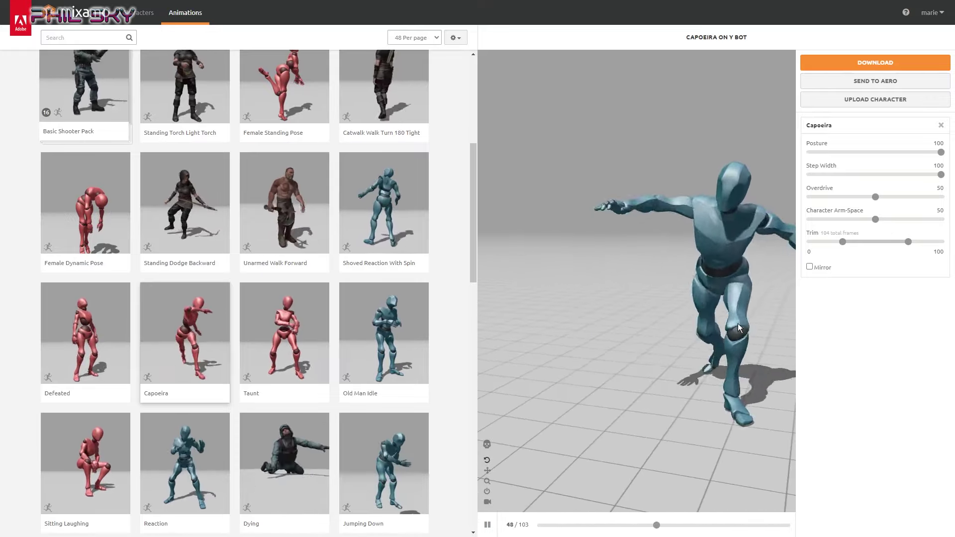
Pause the Capoeira animation at frame 40 and reframe the figure in a closer view from another angle
click(487, 524)
click(487, 526)
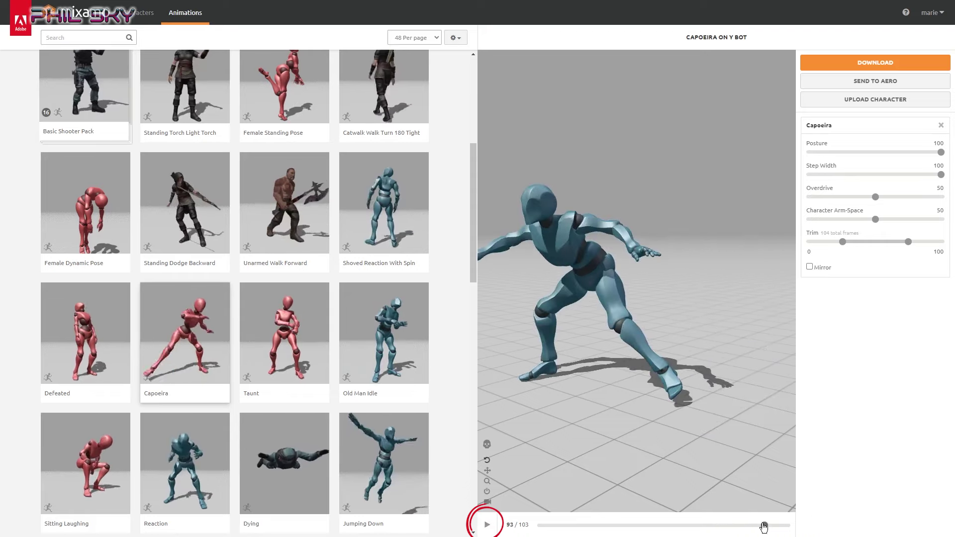
drag(764, 528, 636, 528)
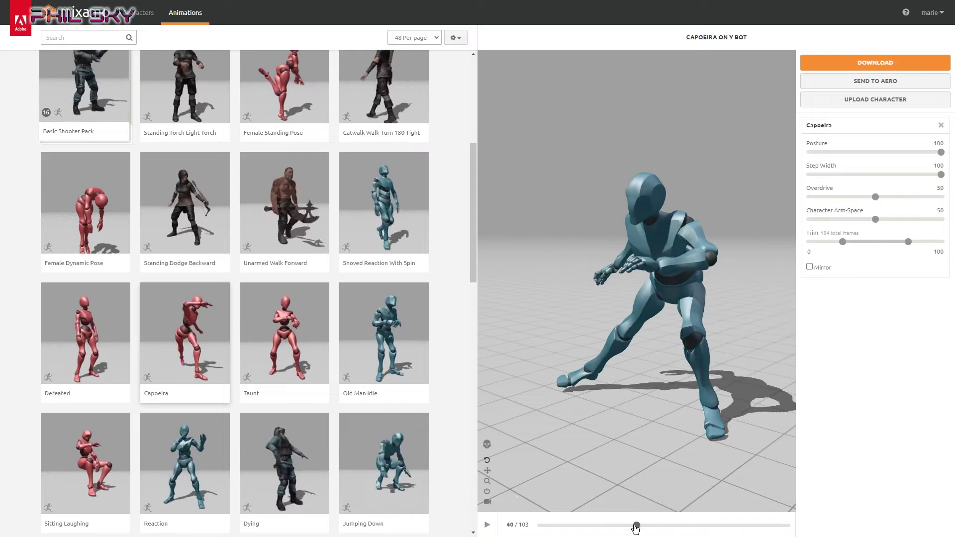
drag(636, 446, 697, 439)
scroll(697, 439, up, 5)
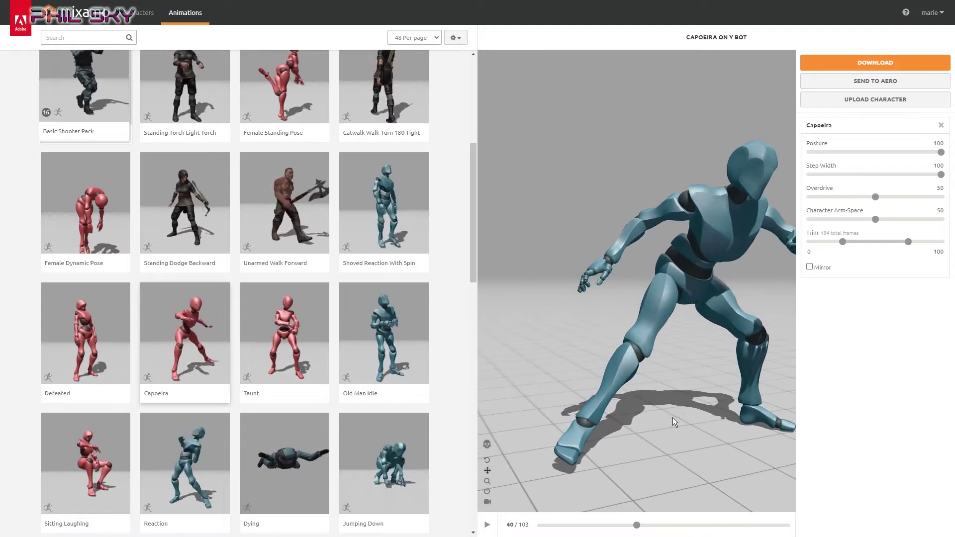
drag(673, 416, 652, 390)
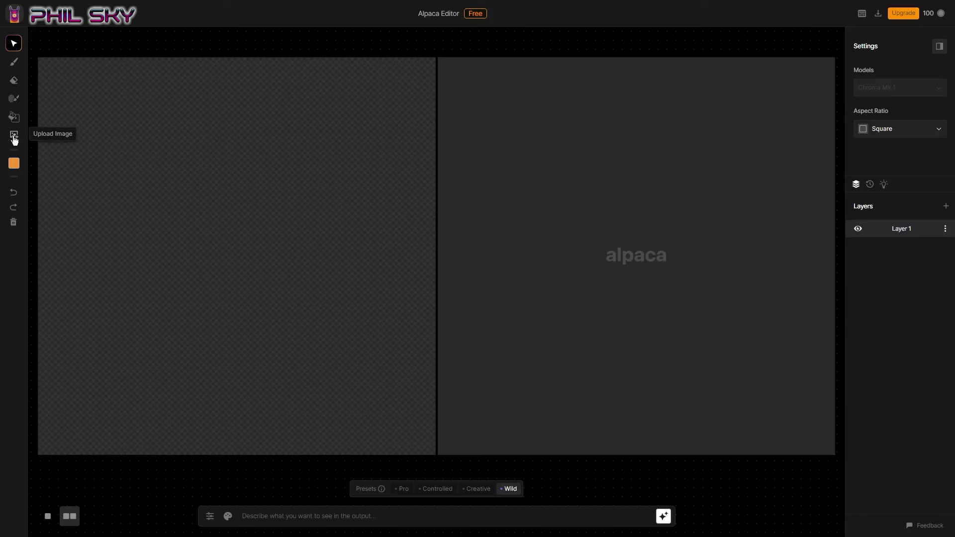
In Alpaca Editor, upload the image Capture d'écran 03, enlarge it to the full canvas height and center it horizontally
click(14, 135)
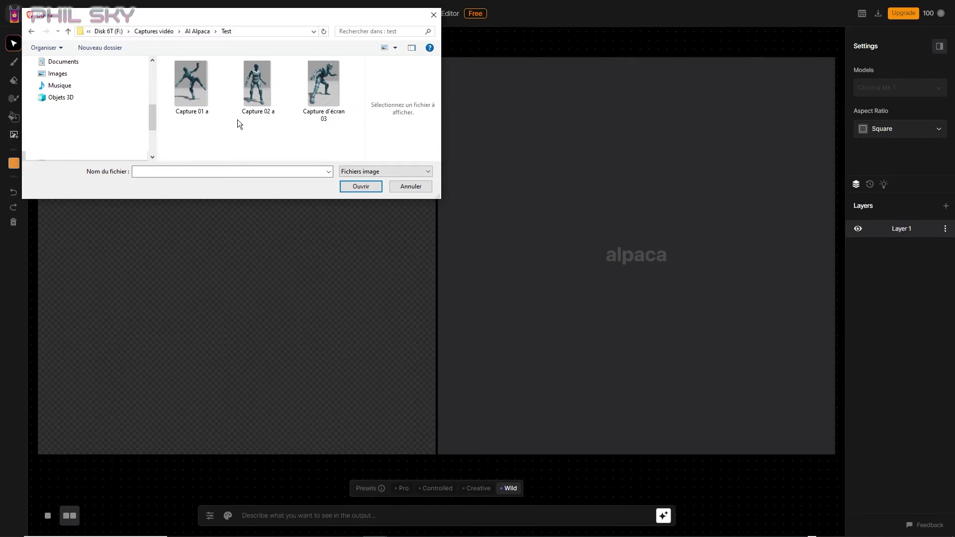
click(323, 82)
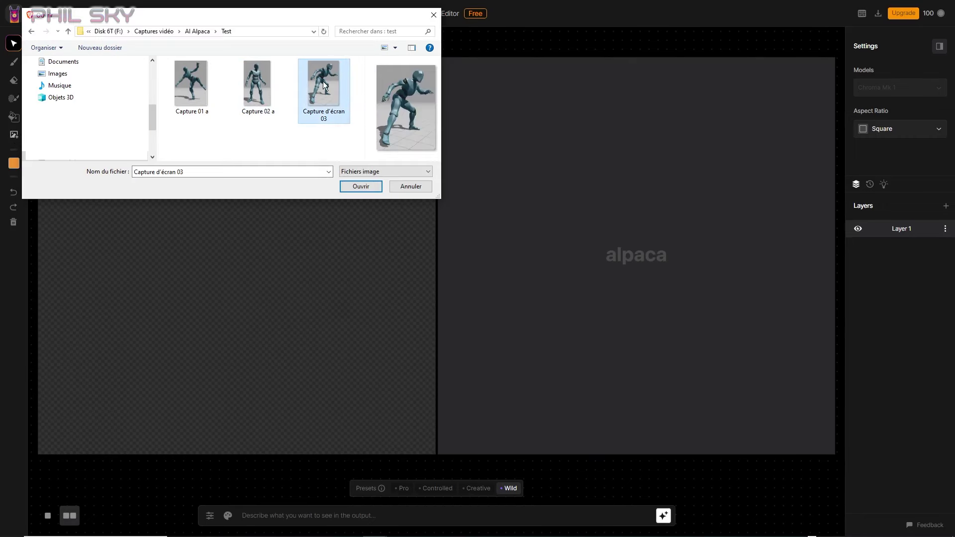
click(360, 188)
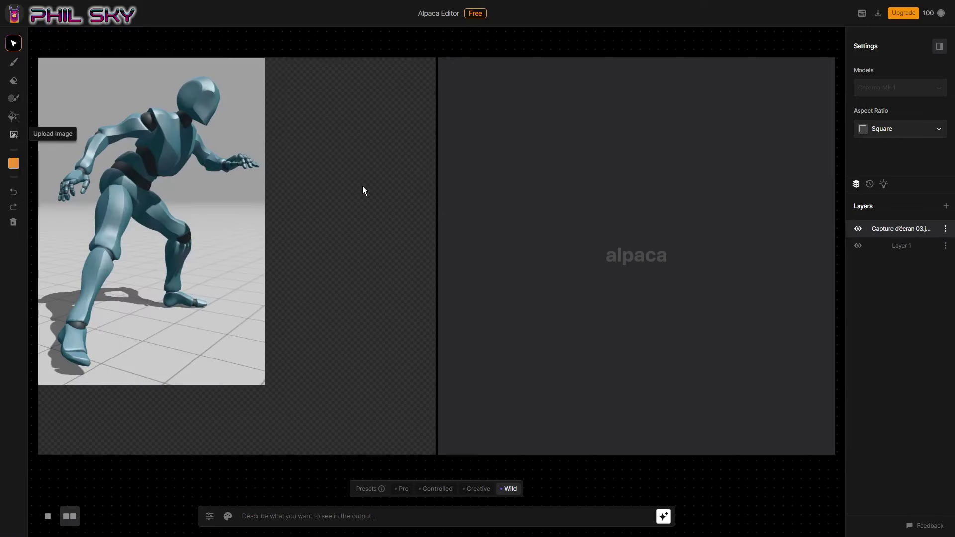
click(261, 293)
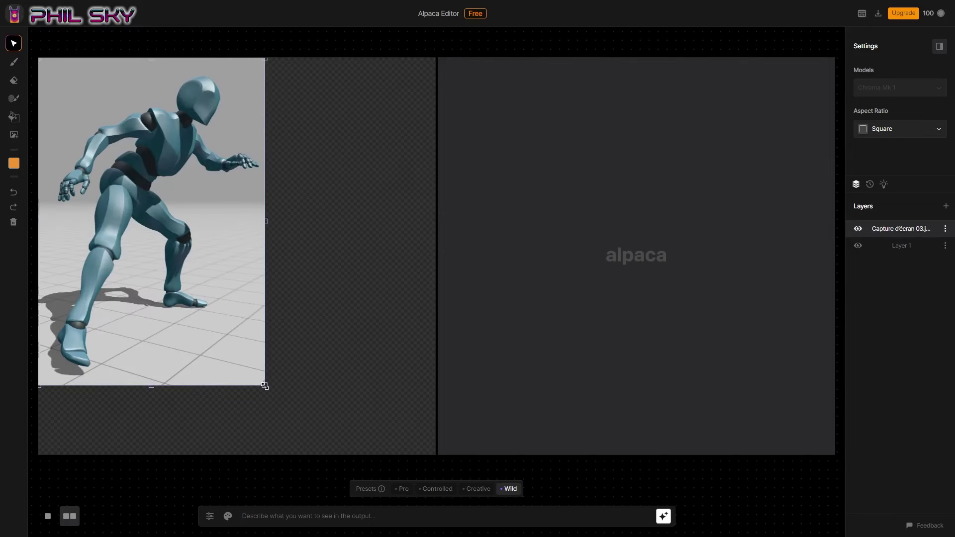
drag(264, 386, 308, 472)
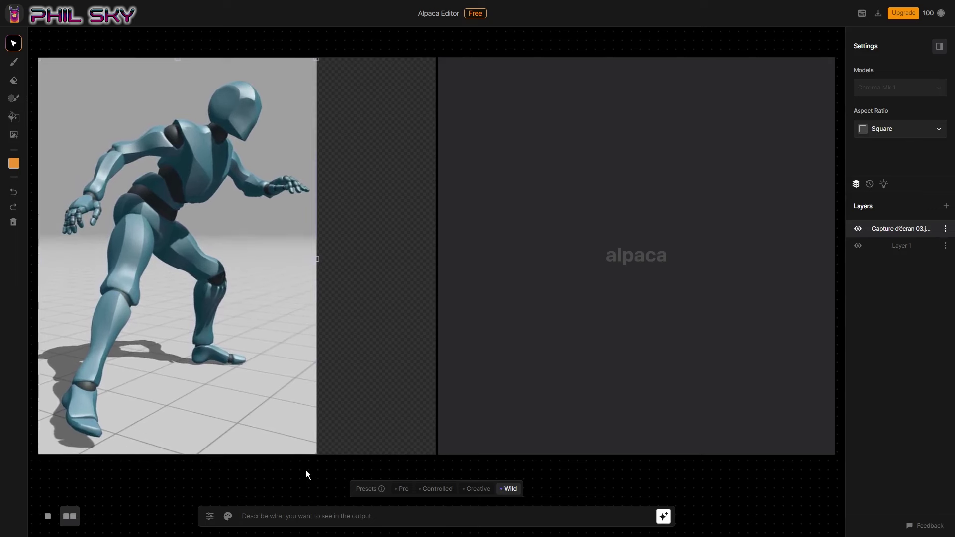
drag(270, 282, 331, 282)
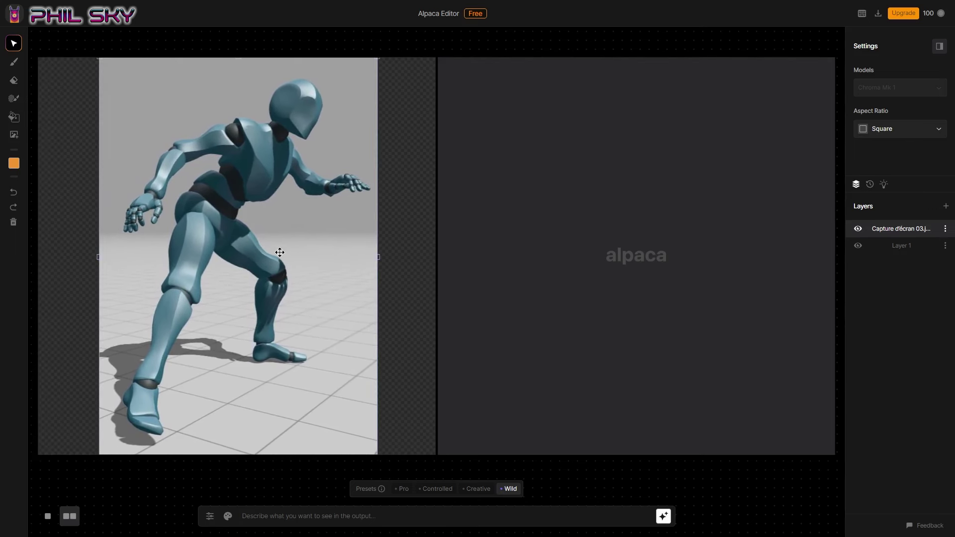
Generate images from the prompt "a robot in a battle in a space base, unreal engine 3d" with the Creative preset and again with Wild
click(391, 524)
text(a robot in a battle in a space base, unreal engine 3d)
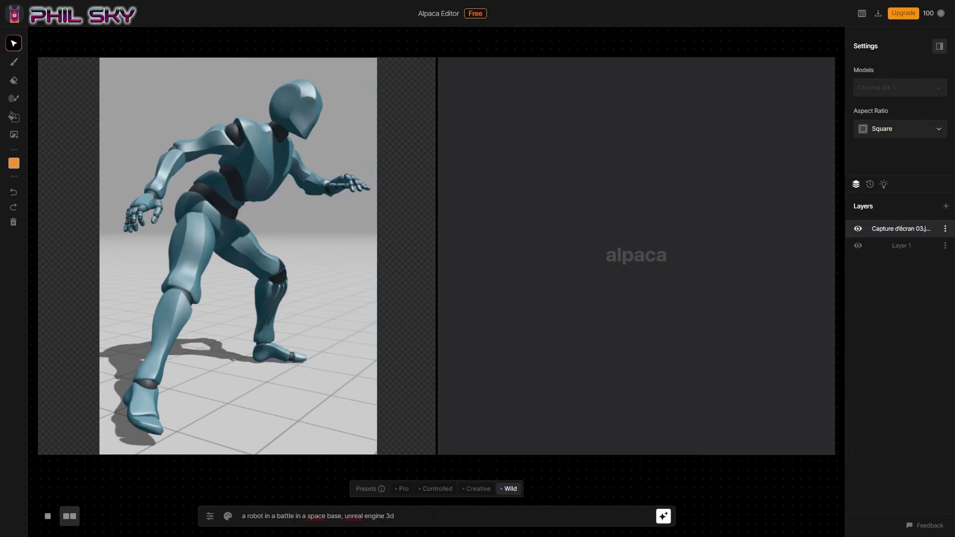
click(475, 489)
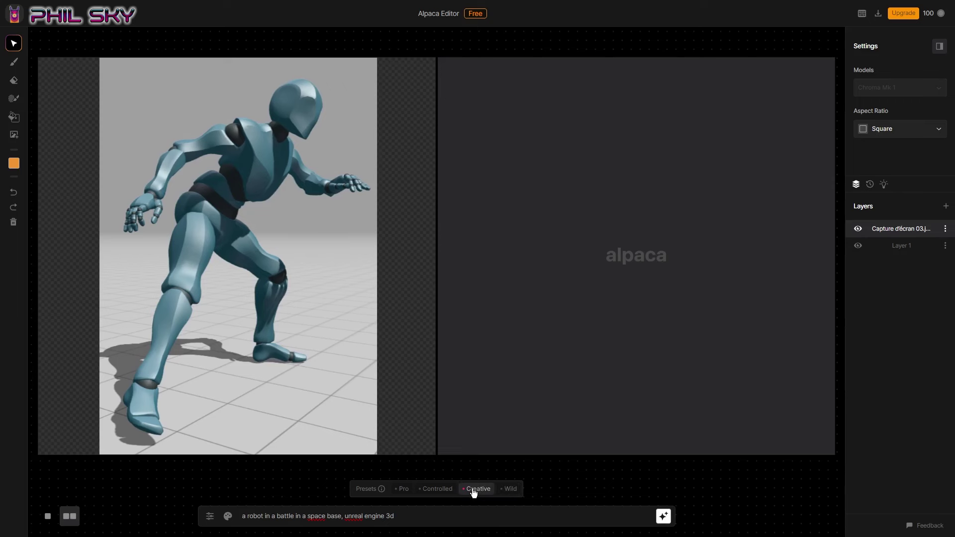
click(663, 516)
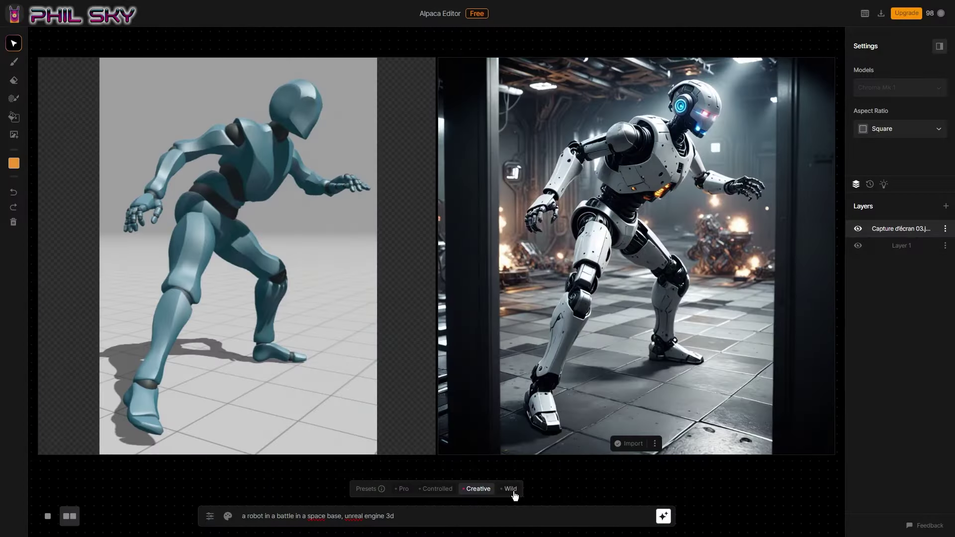
click(513, 490)
click(664, 517)
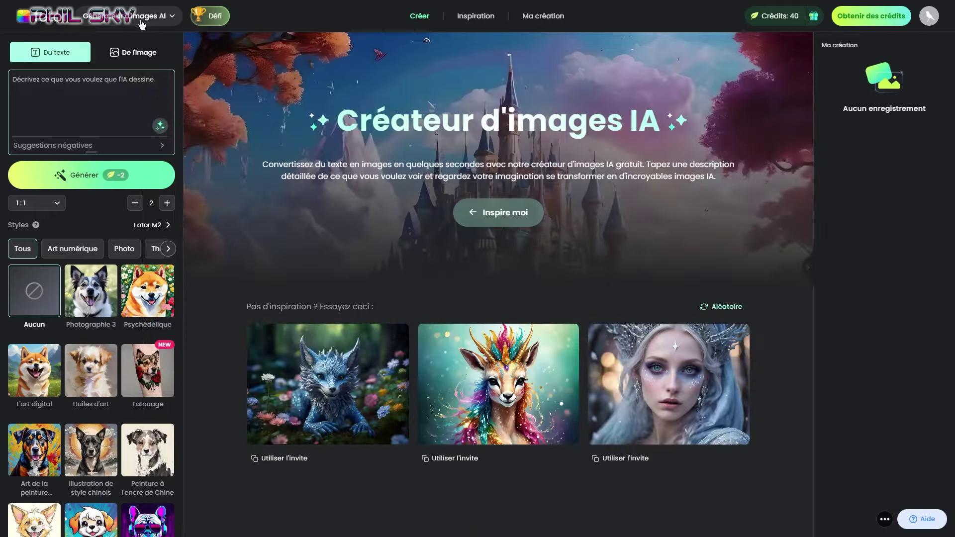
In Fotor, open the background remover (Suppresseur d'arrière-plan) and load the character image into it
mouse_move(161, 19)
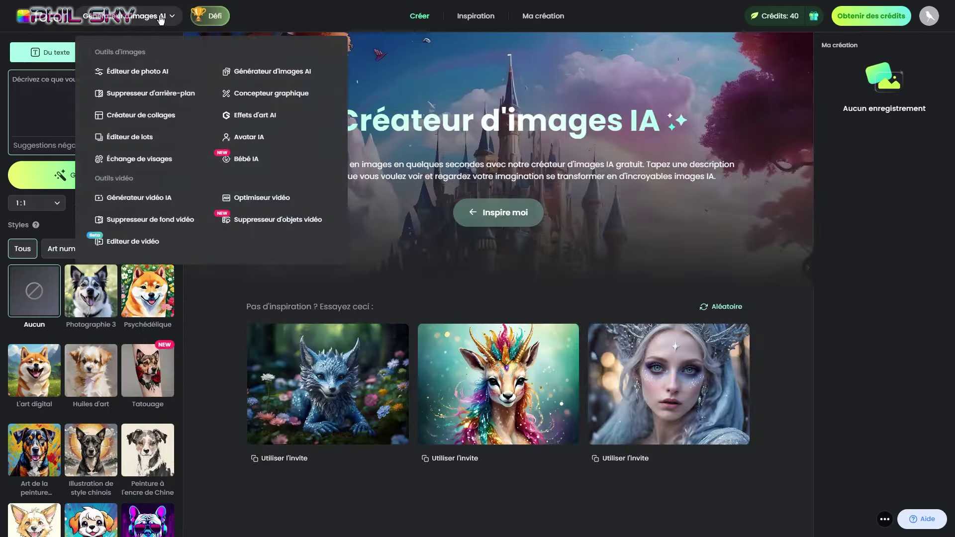
click(151, 96)
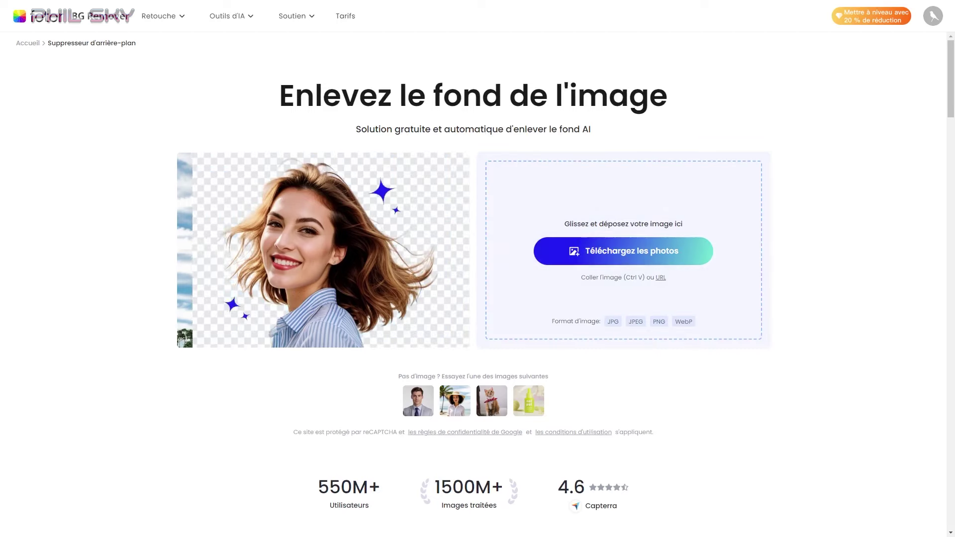
drag(0, 303, 626, 256)
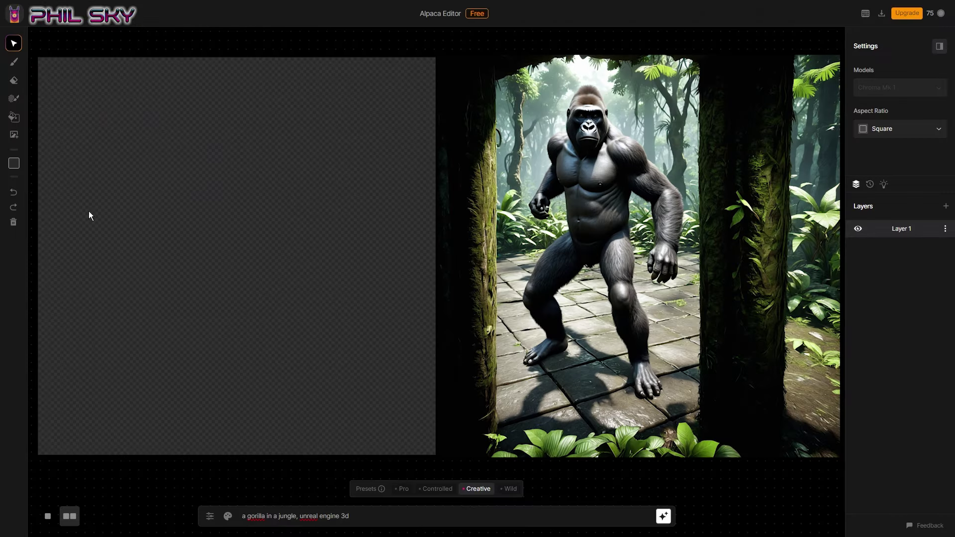
In Alpaca Editor, import the background-free Capture d'écran 05 image, enlarge and position it on the canvas, and generate the gorilla image with the Creative preset
click(14, 134)
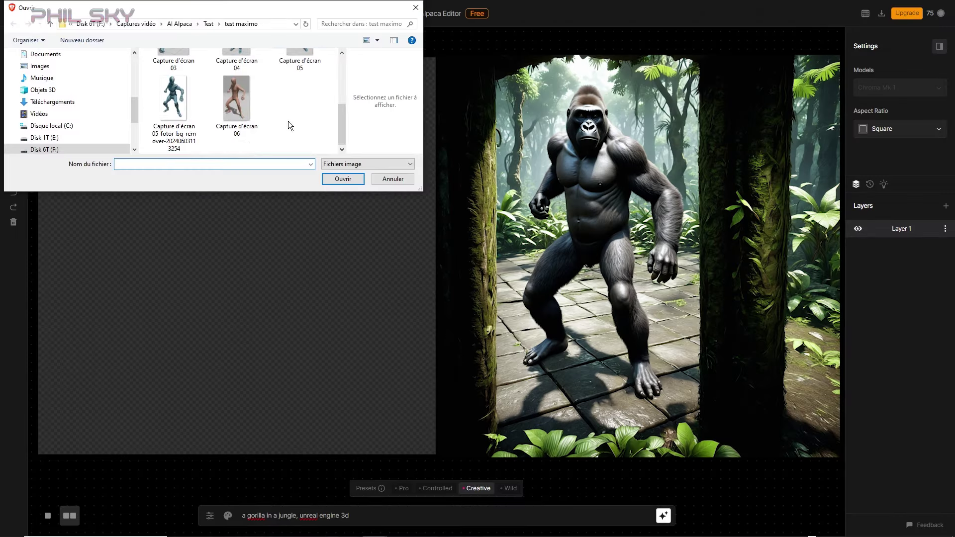
click(175, 107)
click(342, 179)
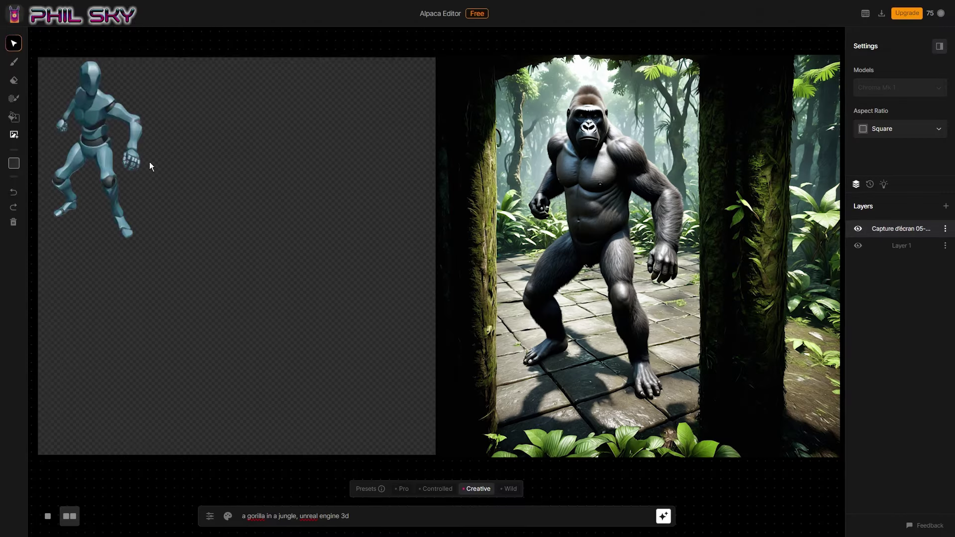
drag(210, 280, 307, 373)
drag(253, 328, 238, 330)
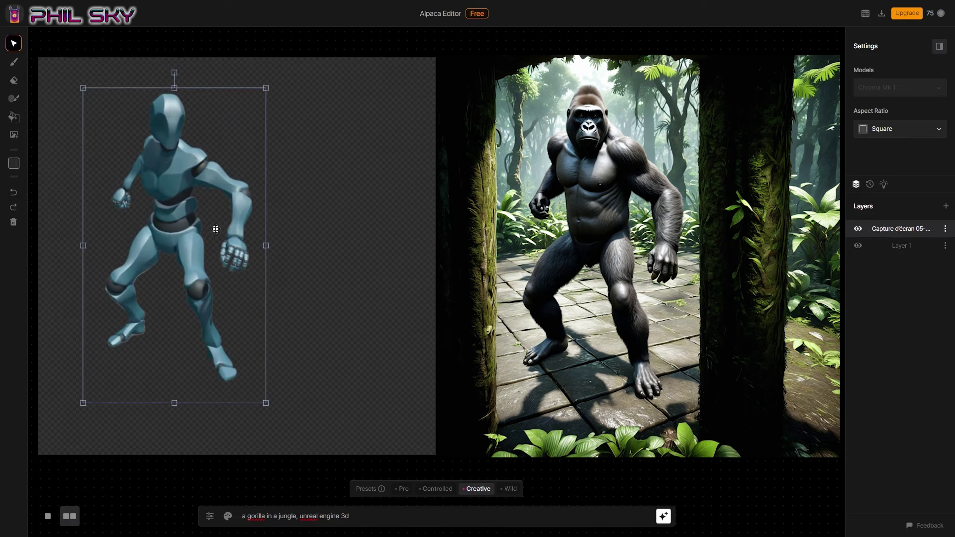
click(663, 516)
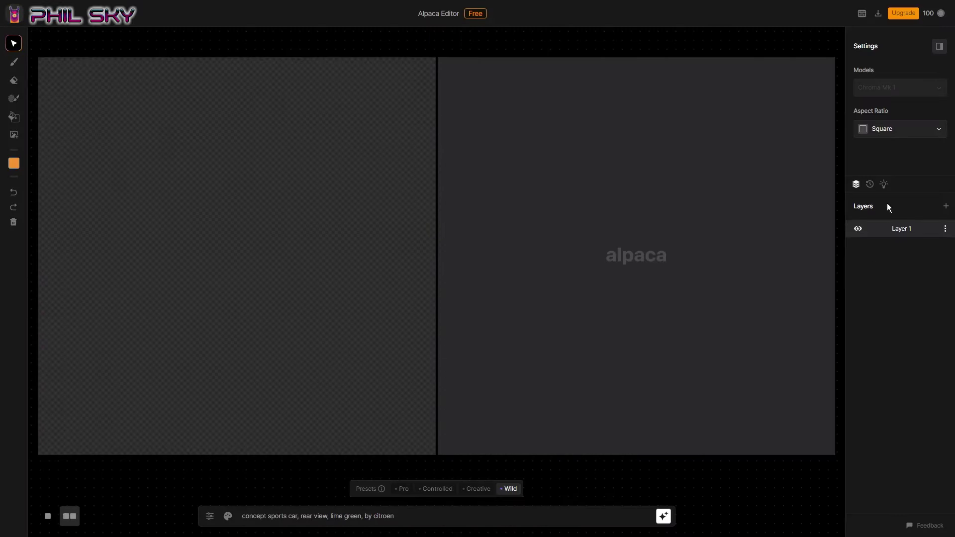
Load the knight in armor from the input examples onto the canvas
click(885, 185)
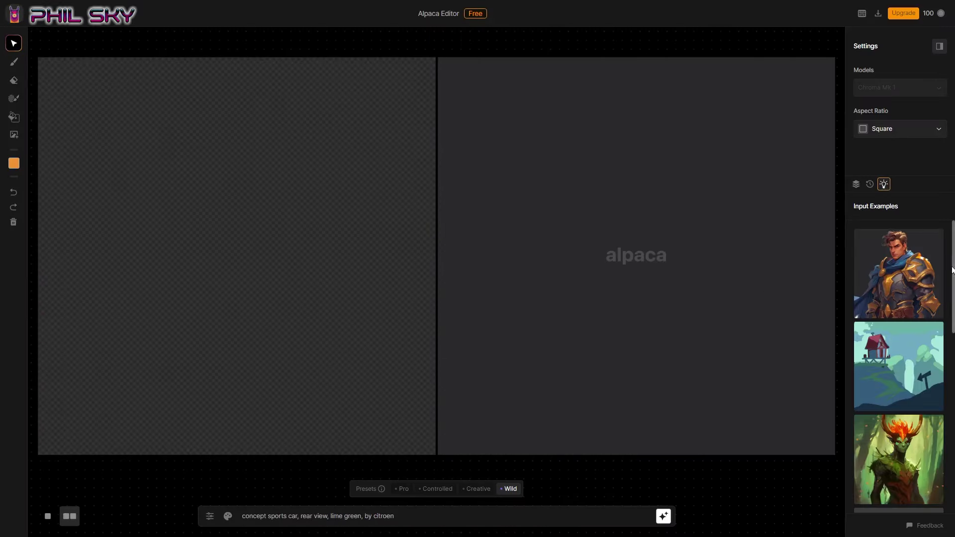
click(905, 281)
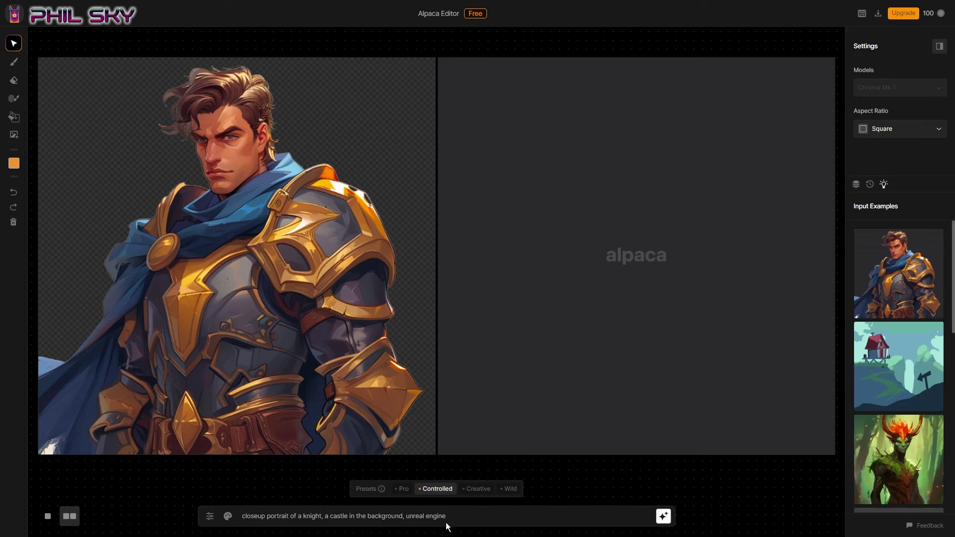
Generate the knight portrait with the Creative preset, and again with Controlled and the prompt ending "rpg video game character concept"
click(478, 492)
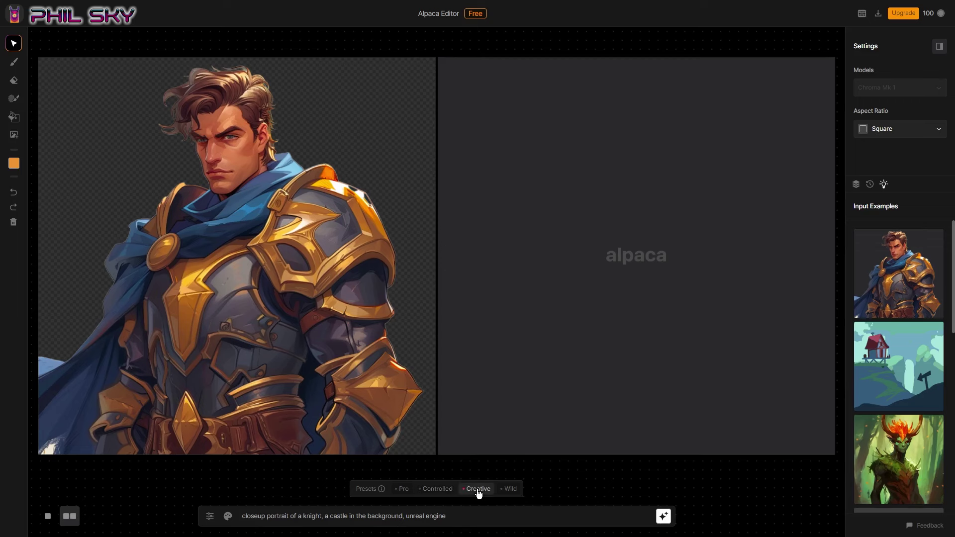
click(662, 518)
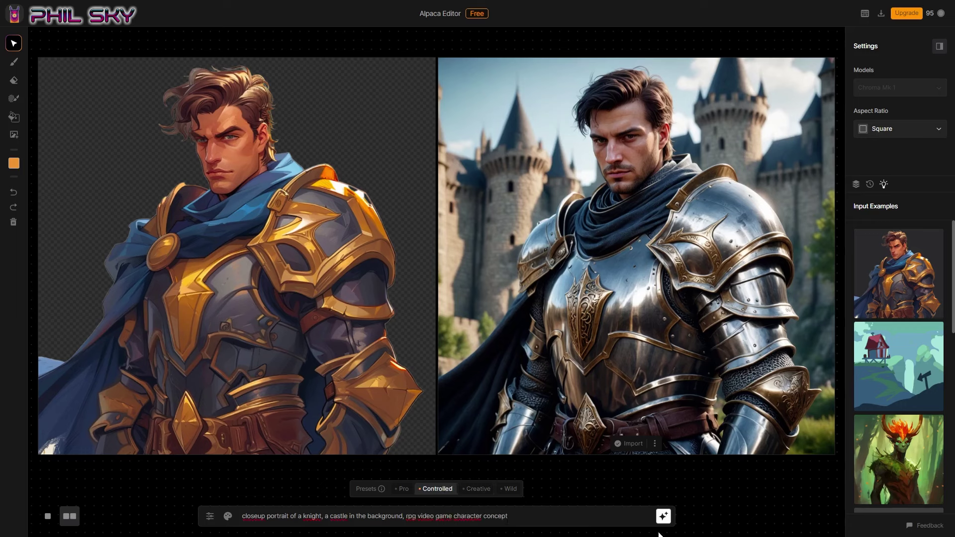
click(663, 516)
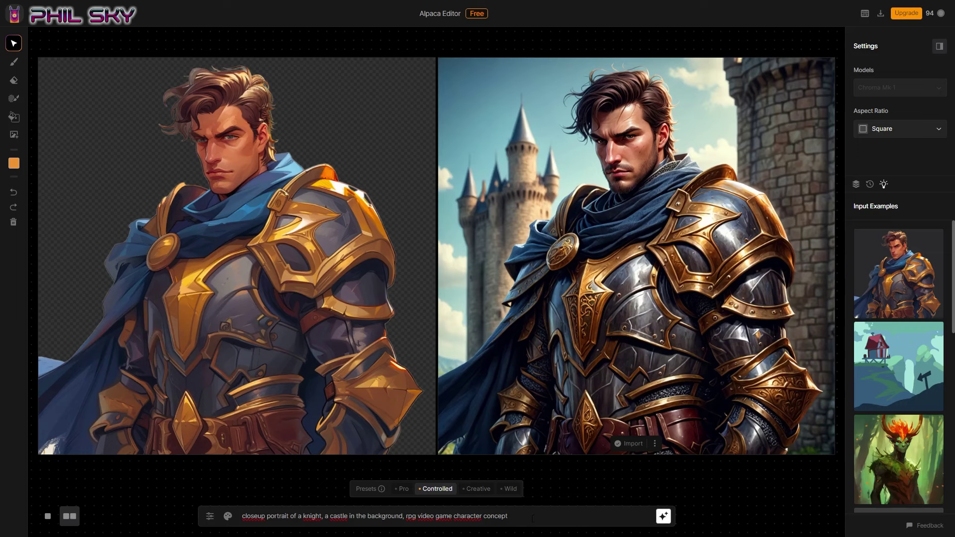
Replace the style description at the end of the knight prompt with ", Pixar 3d animation" and generate the image with the Controlled preset
drag(533, 517, 407, 518)
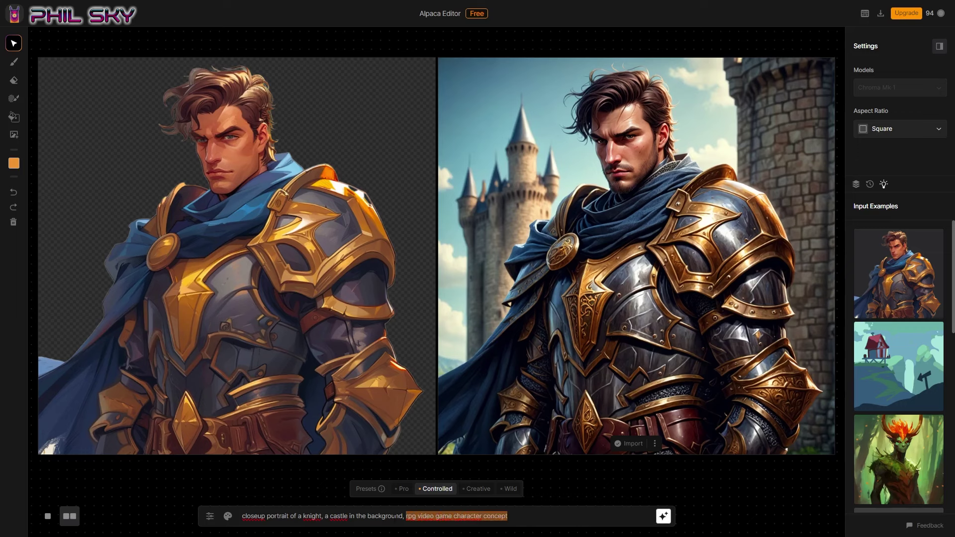
text(, Pixar 3d animation)
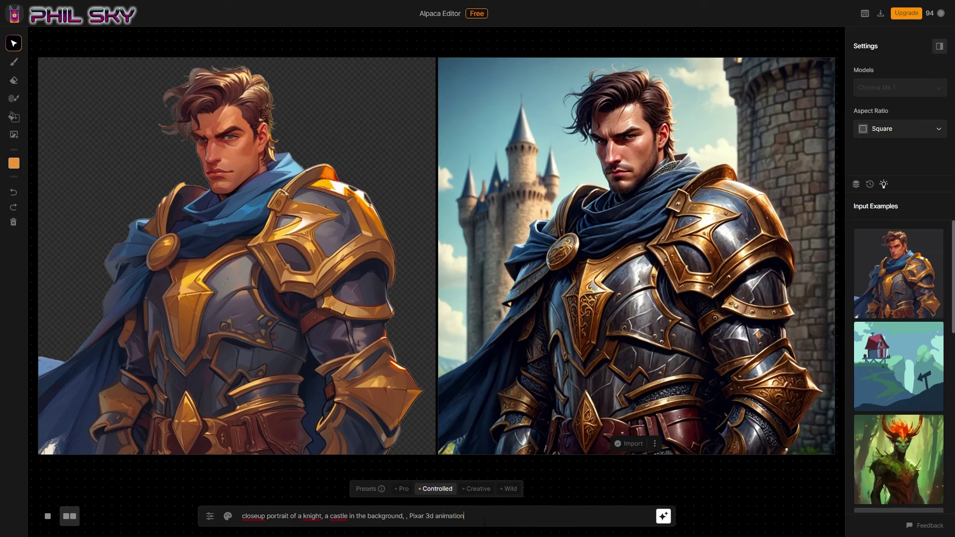
click(664, 517)
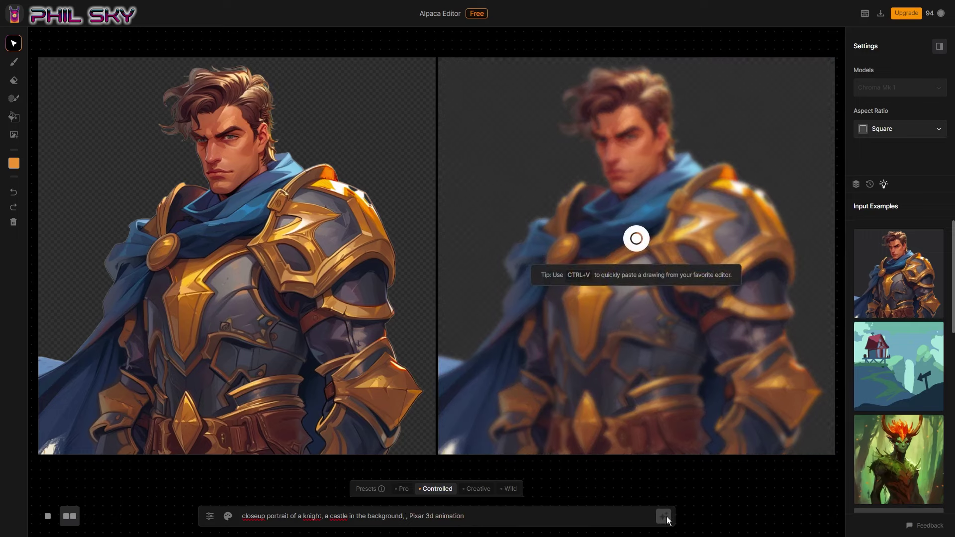